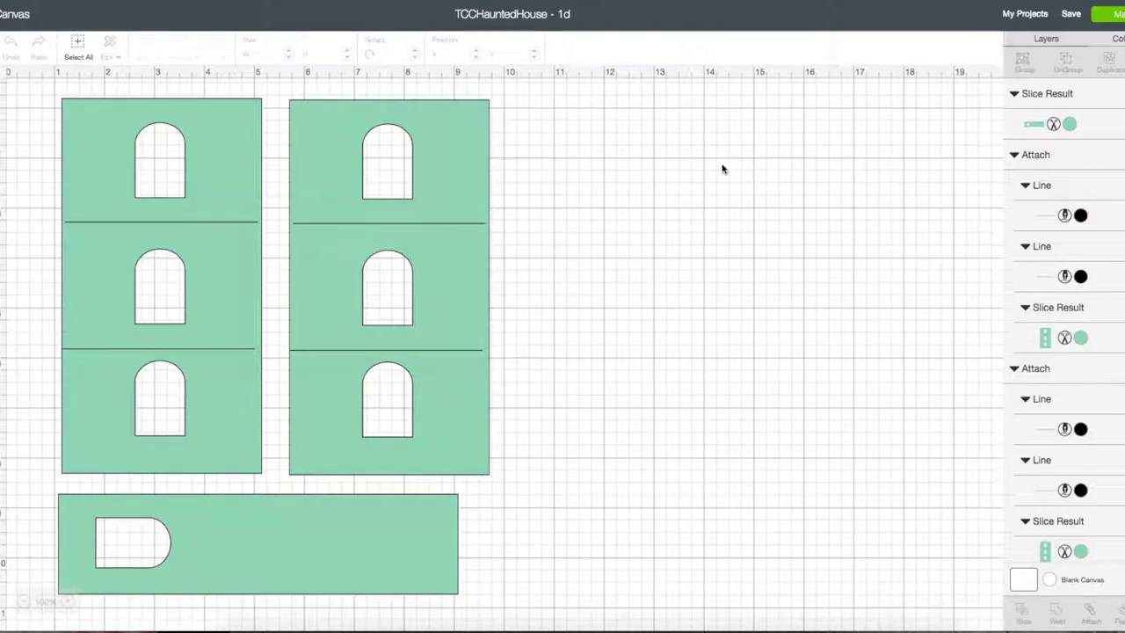
Step: Send the 1d canvas to the mat preview, zooming to 125% and back to 75%
left_click(1120, 19)
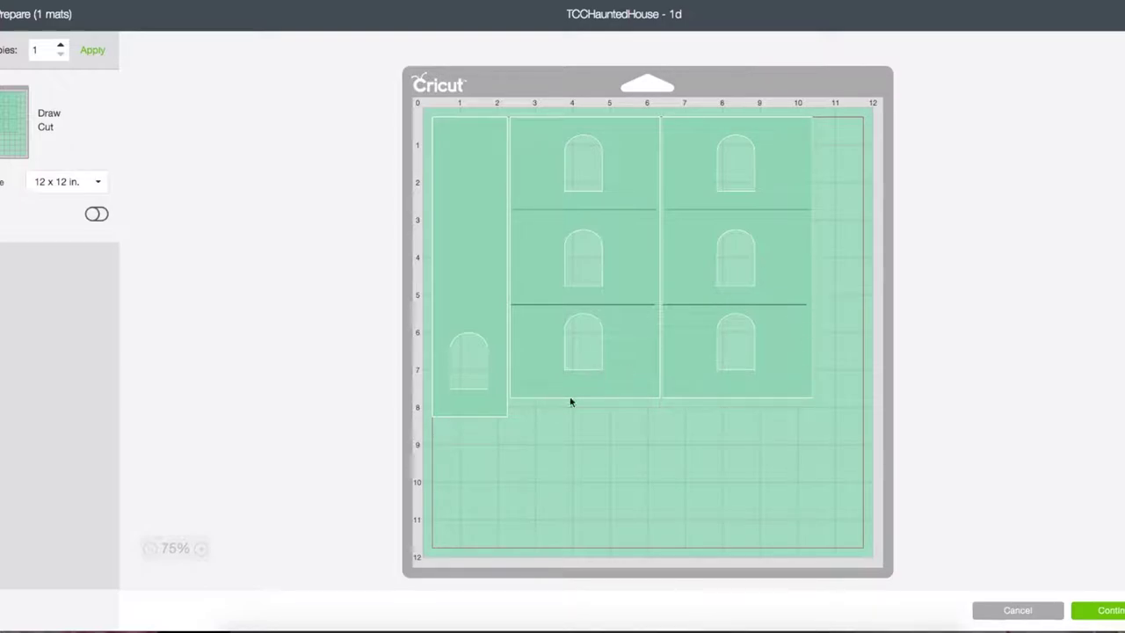
left_click(207, 549)
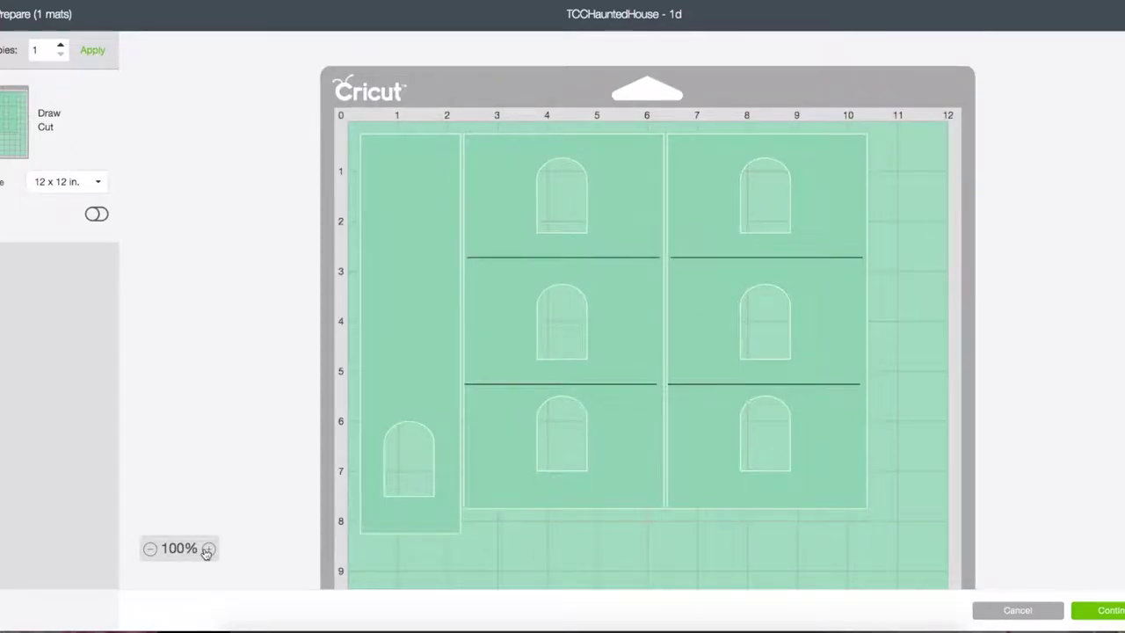
left_click(207, 549)
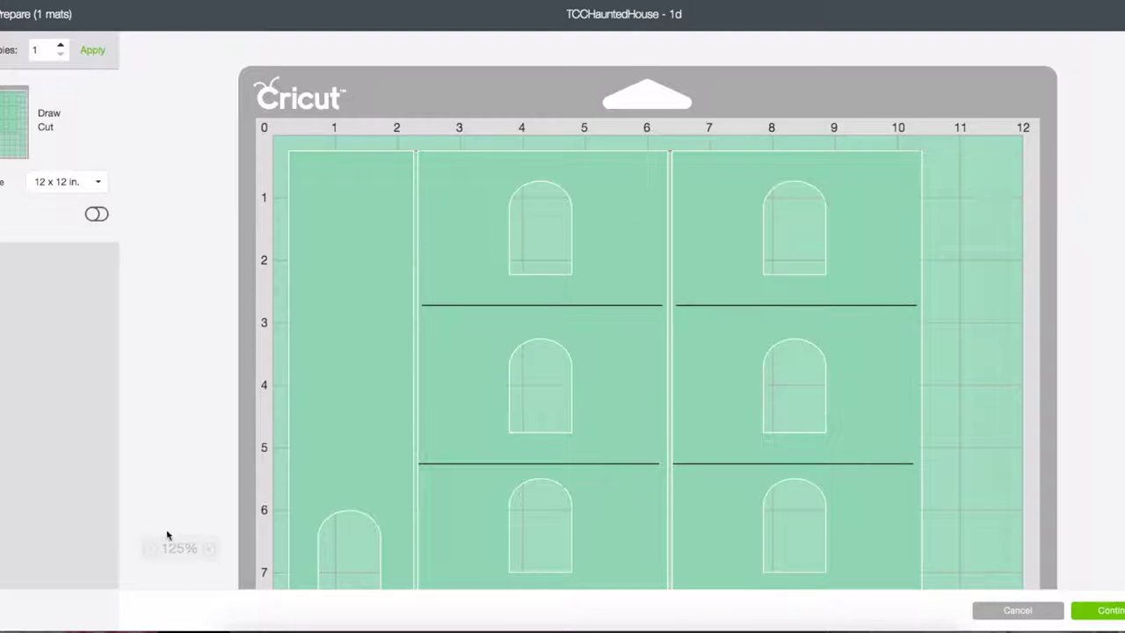
left_click(150, 549)
left_click(151, 549)
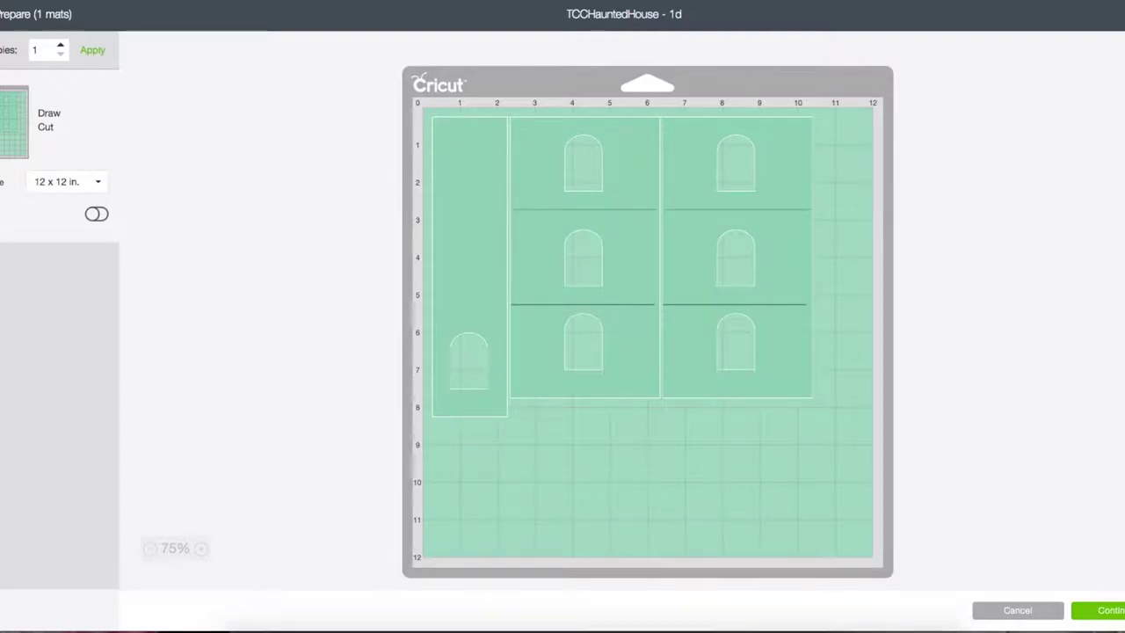
Step: Switch to an 11 x 11 in. mat, lay the strip horizontally at the bottom, shift the left panel left
left_click(96, 182)
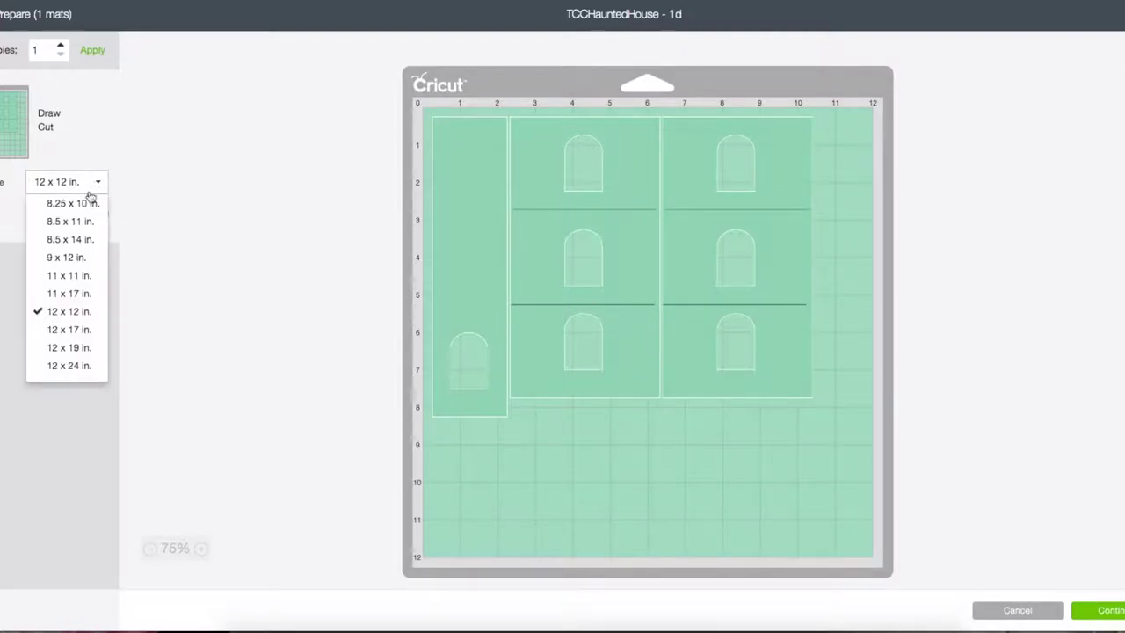
left_click(86, 276)
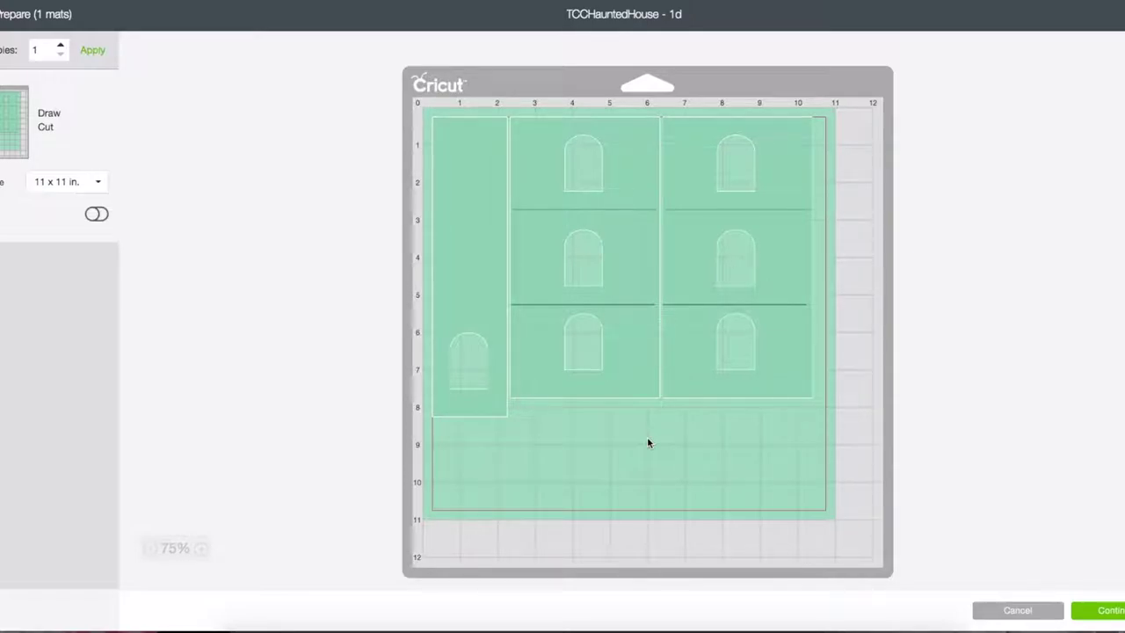
left_click(488, 161)
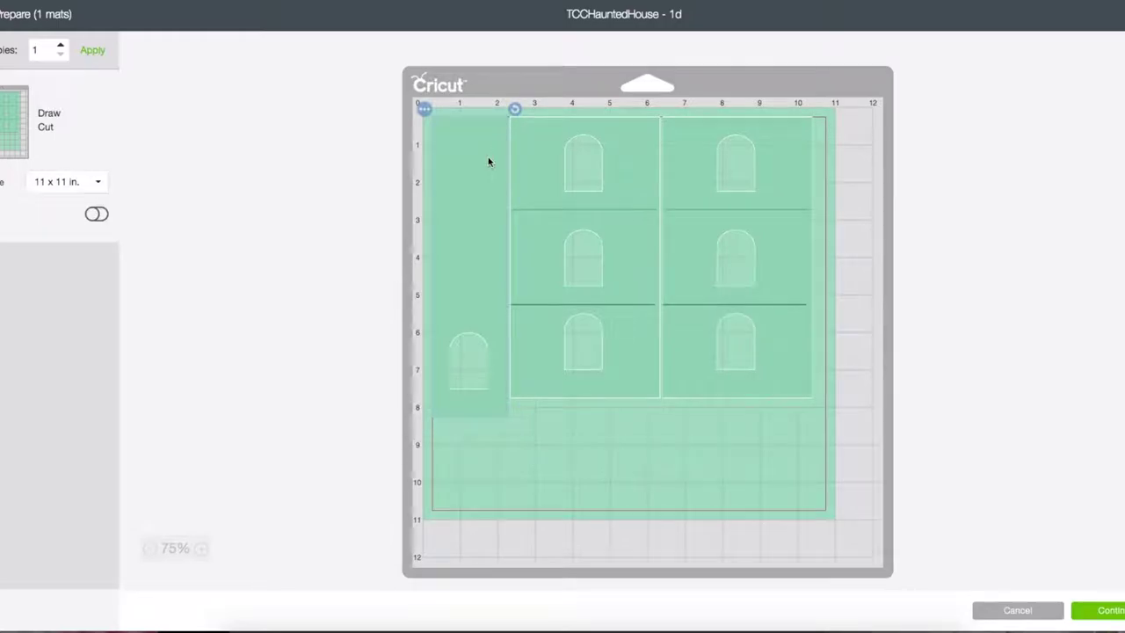
left_click_drag(489, 162, 561, 230)
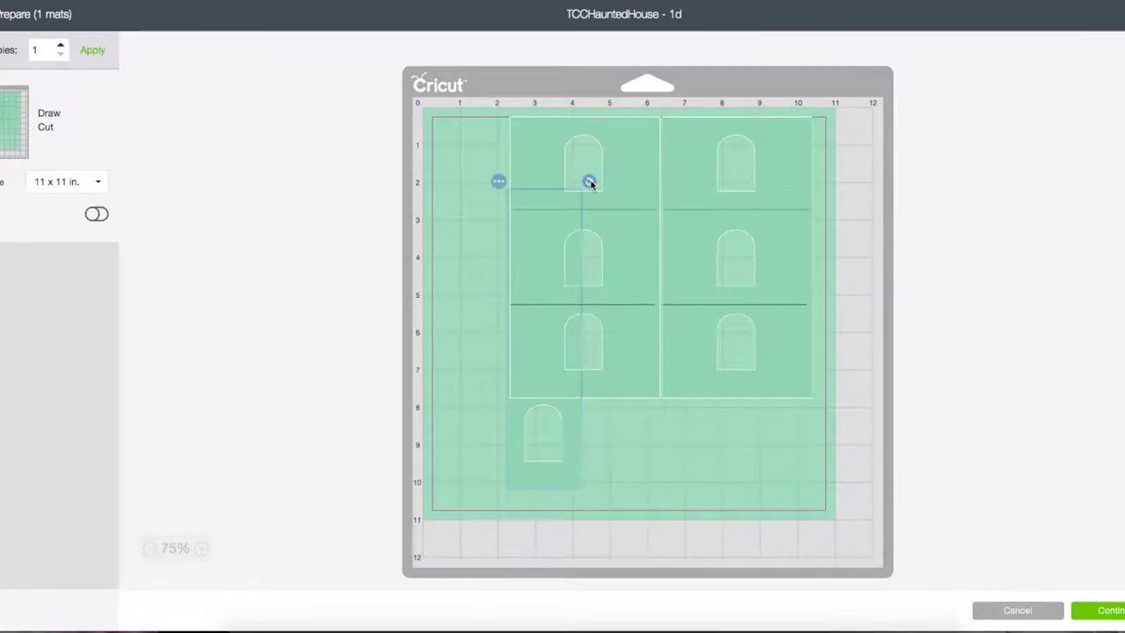
left_click_drag(590, 182, 650, 367)
left_click_drag(500, 324, 539, 450)
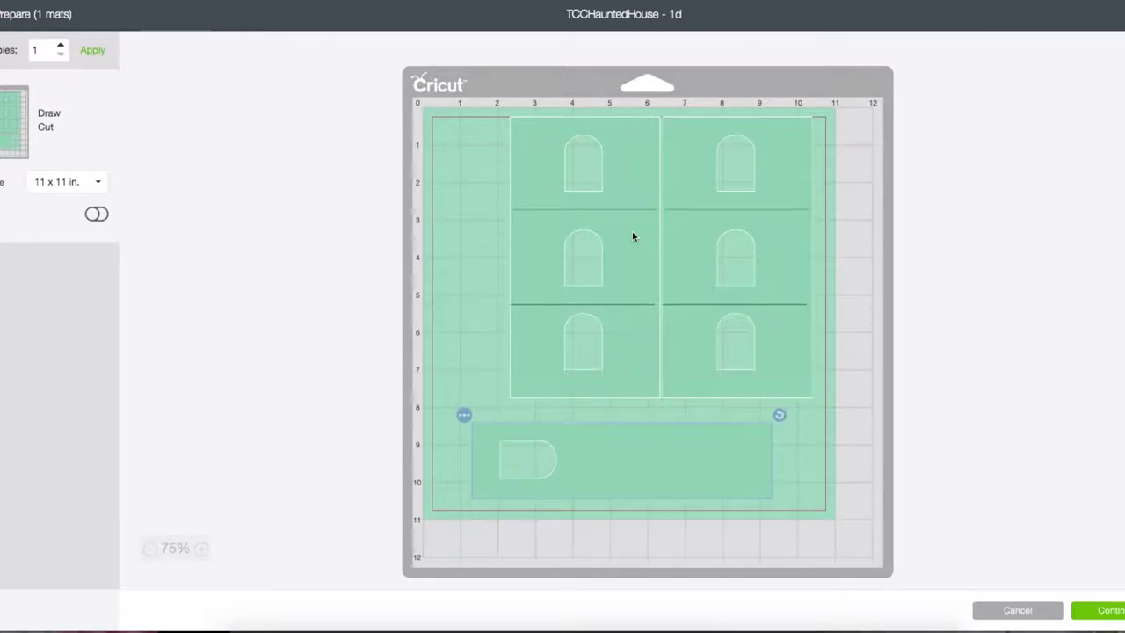
left_click_drag(631, 232, 580, 241)
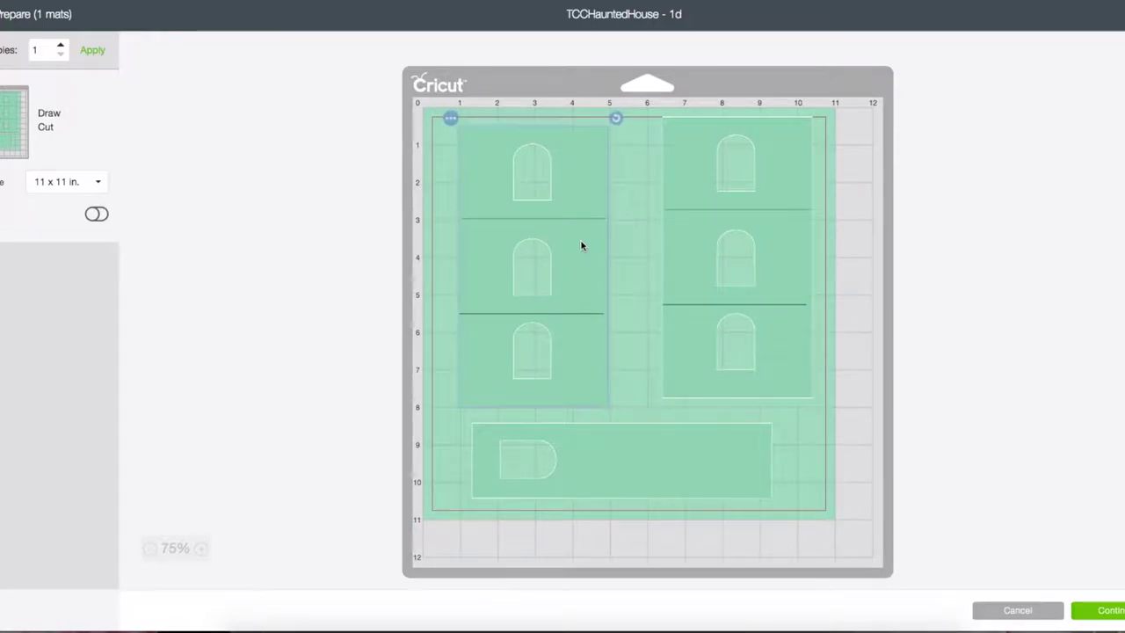
Step: Move the right window column left and nudge the bottom strip so everything fits the 11 x 11 in. mat
left_click_drag(762, 220, 750, 226)
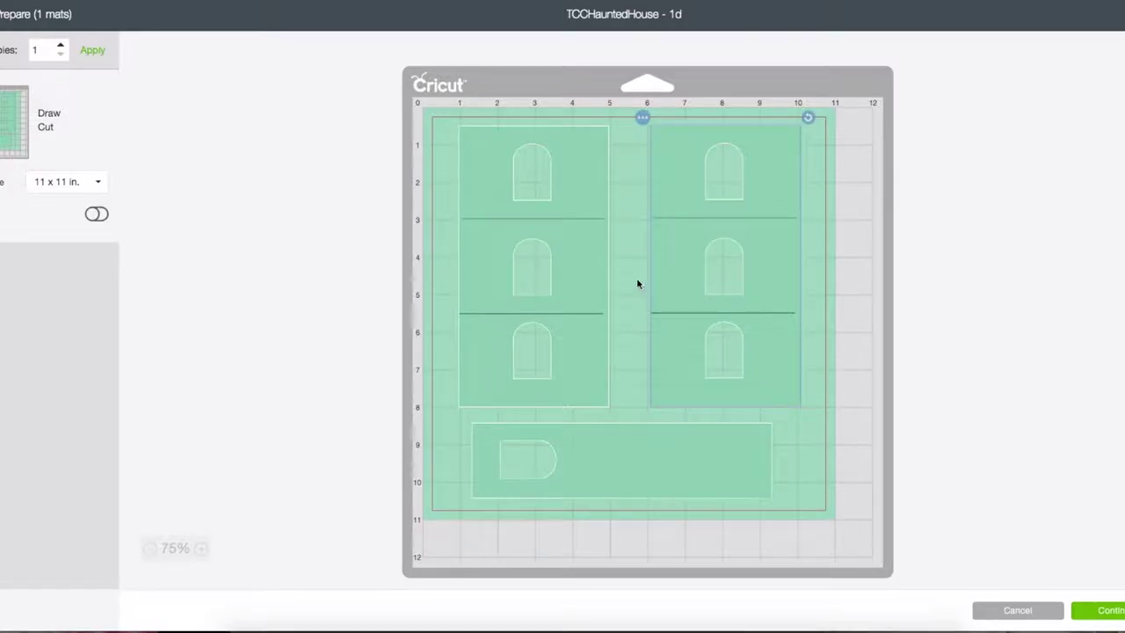
left_click(641, 459)
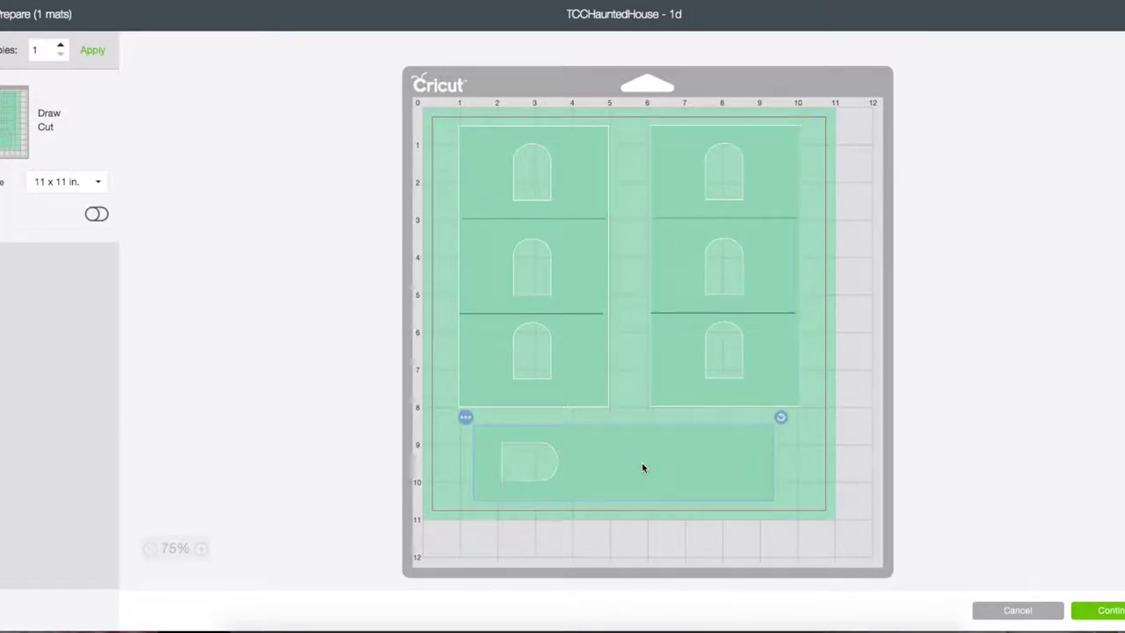
left_click_drag(641, 466, 650, 454)
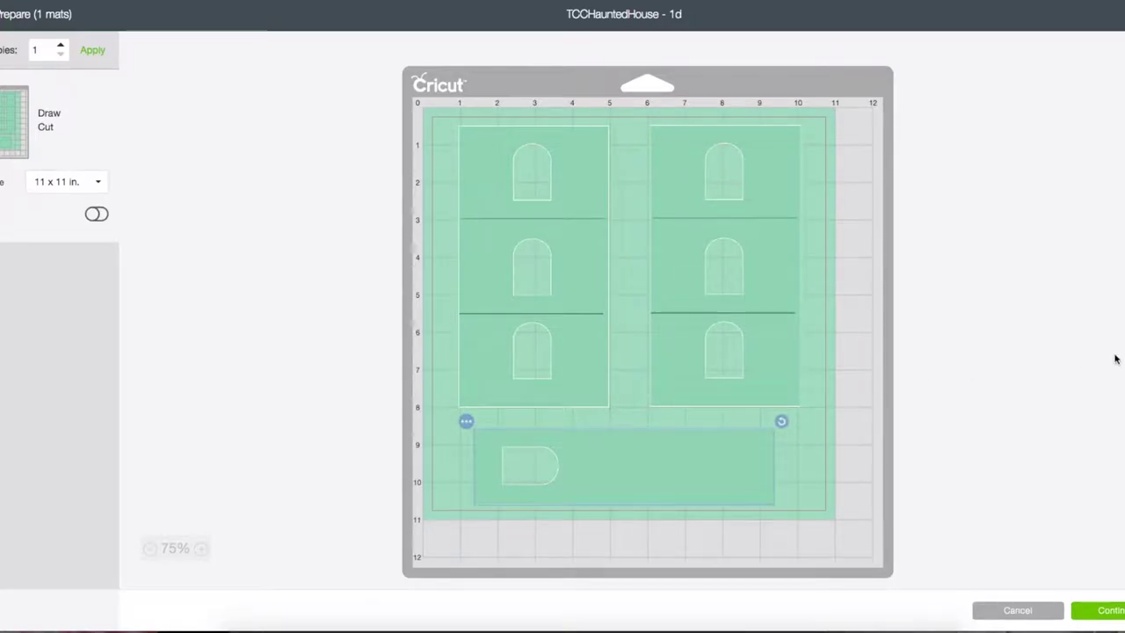
left_click(1109, 610)
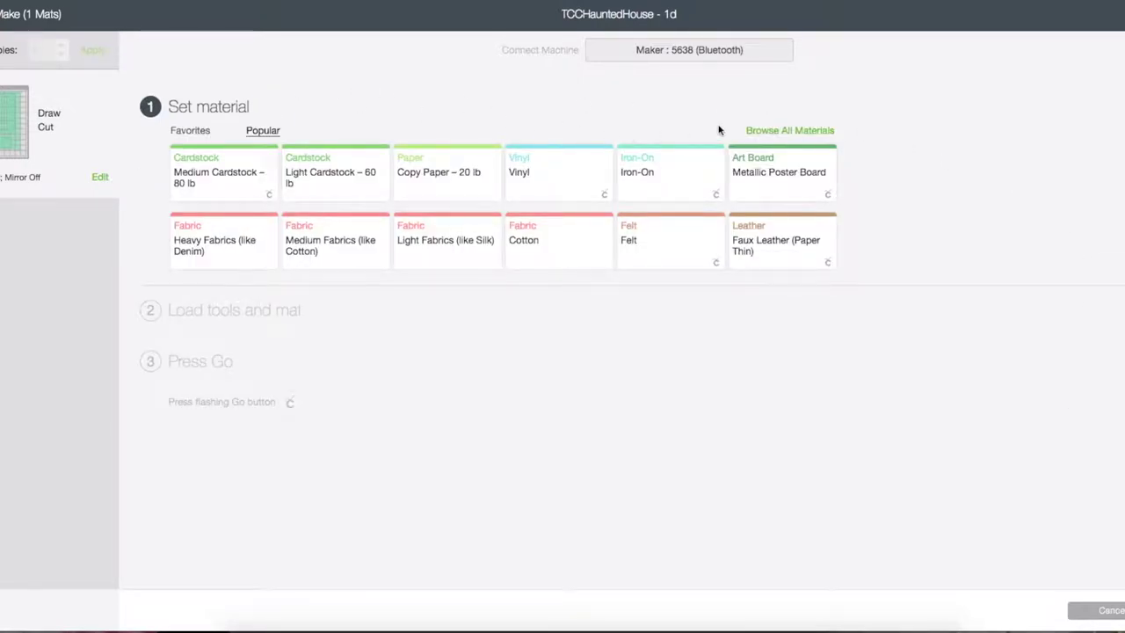
Step: Search all materials for 'chipboard' and bring up Heavy Chipboard - 2.0 mm
left_click(781, 132)
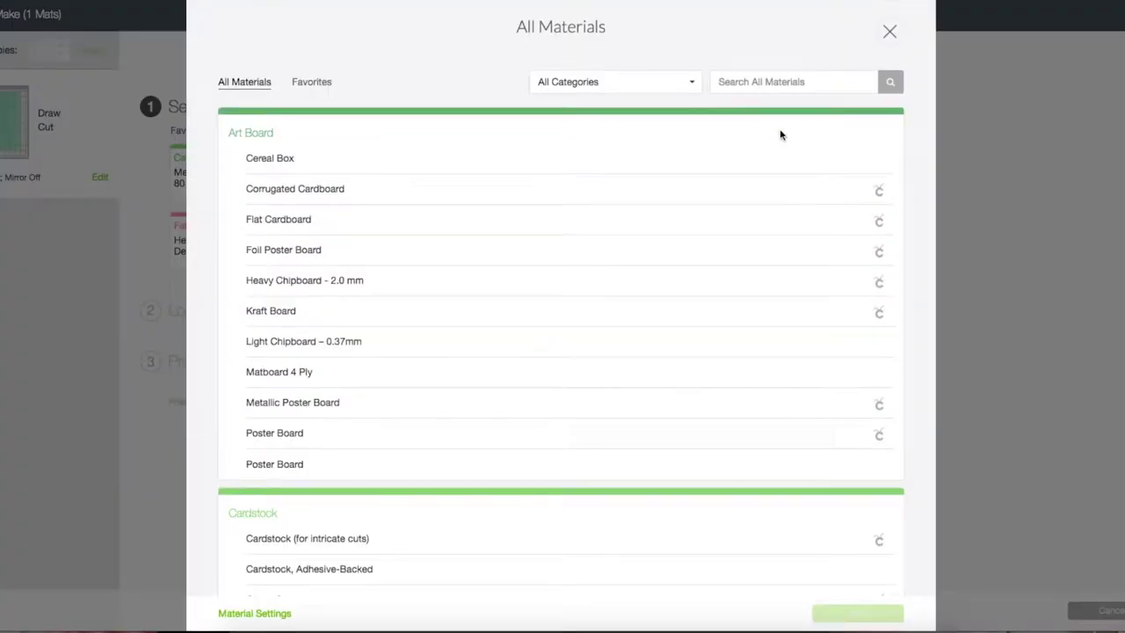
left_click(750, 80)
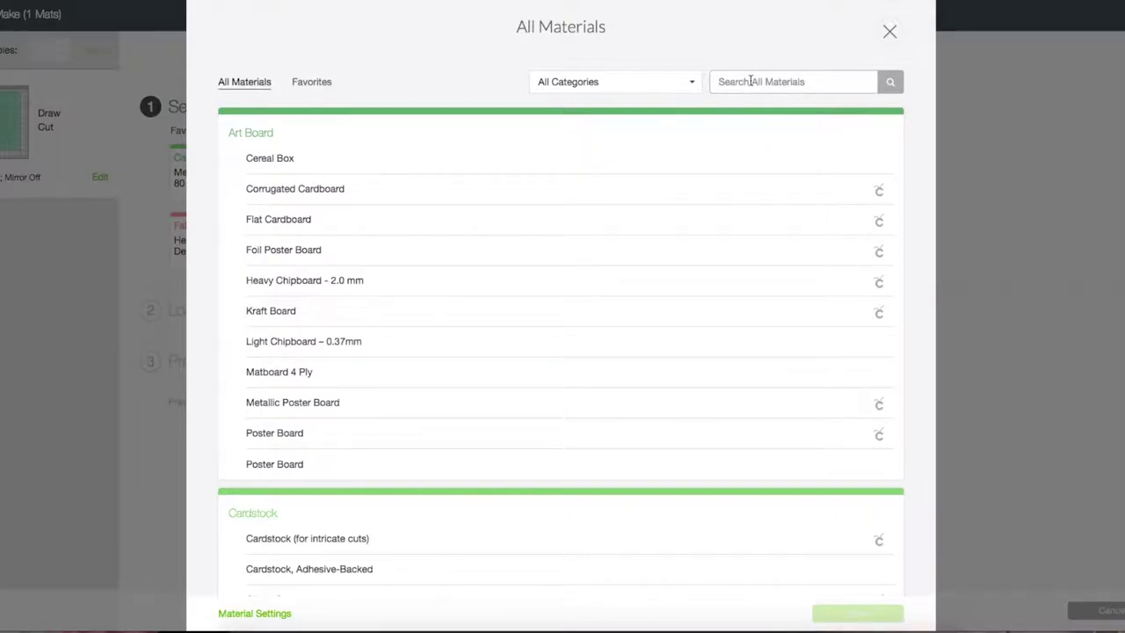
type("chipboard")
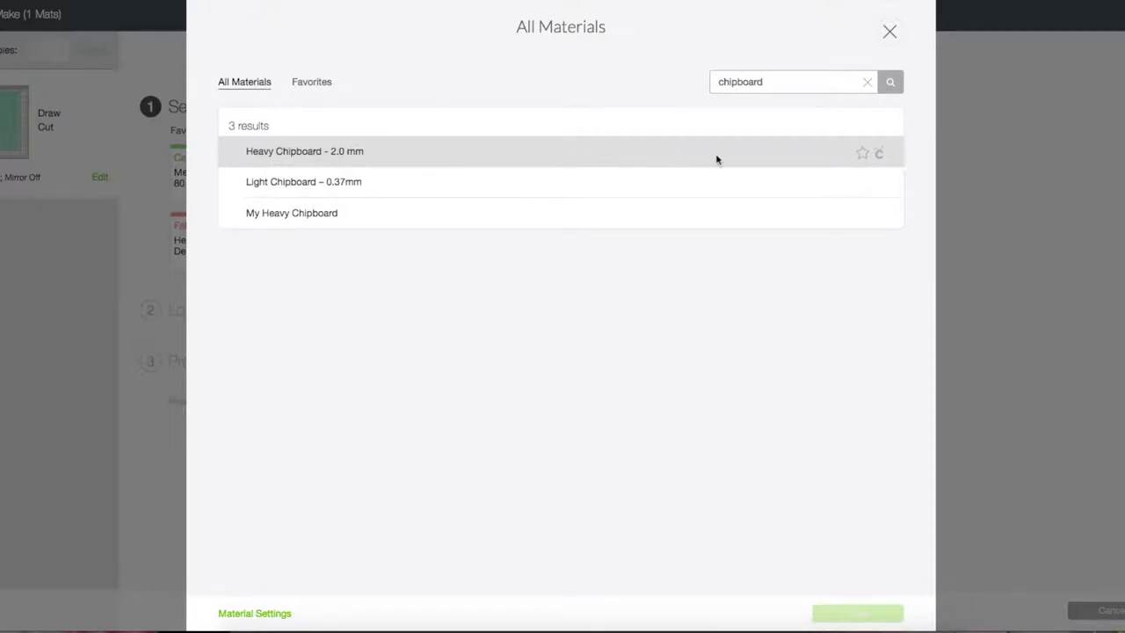
left_click(878, 154)
Step: Star Heavy Chipboard - 2.0 mm as a favourite and select it as the cut material
left_click(864, 155)
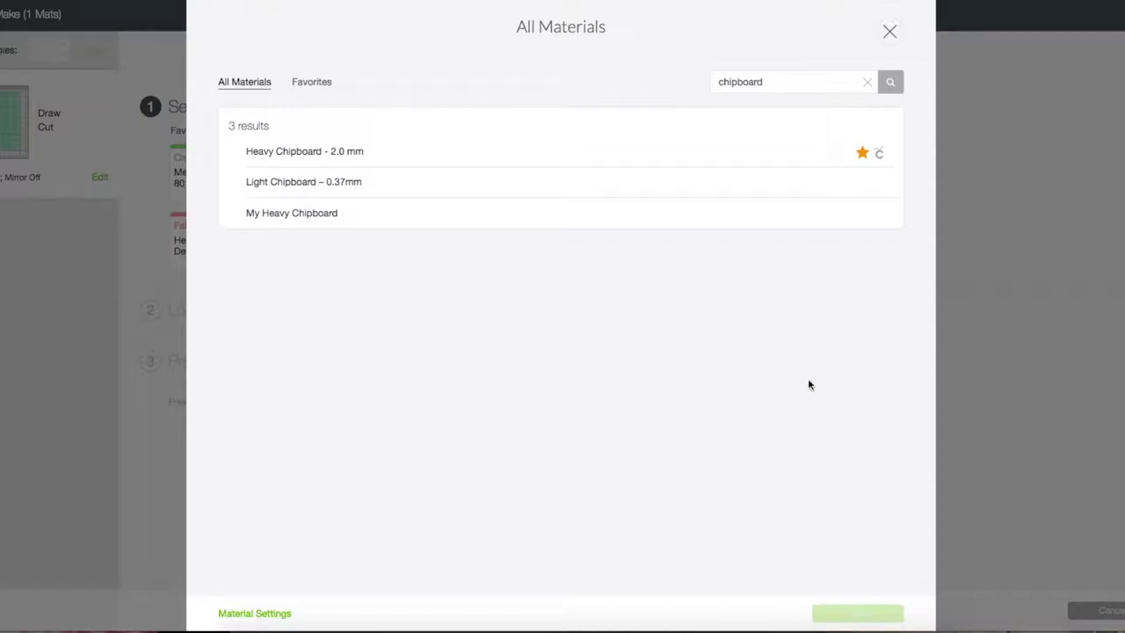
left_click(390, 156)
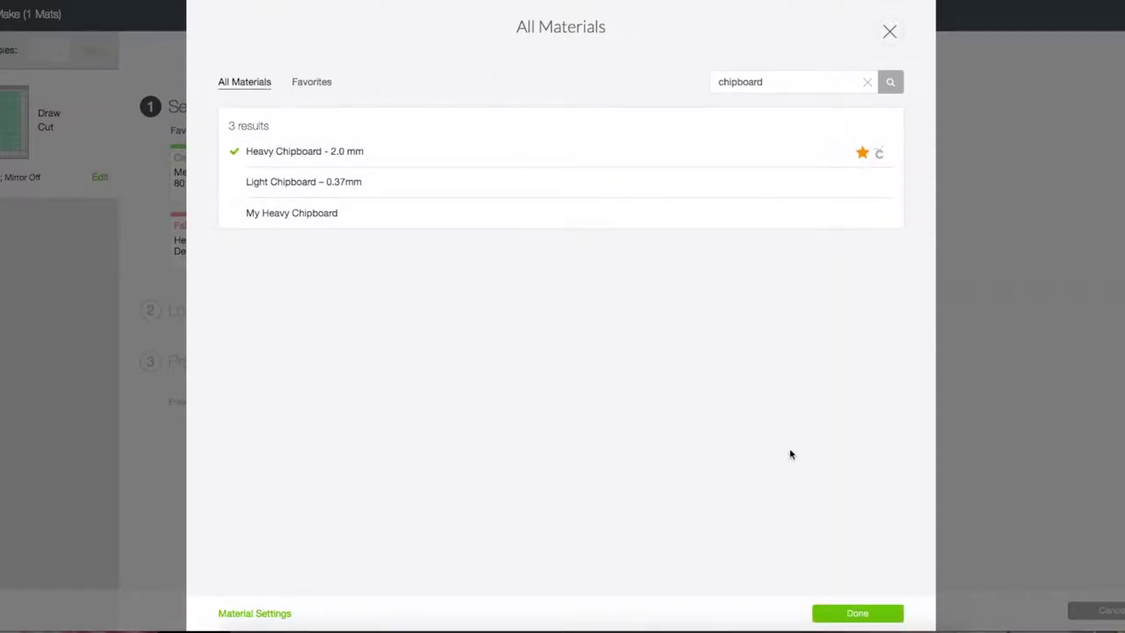
right_click(862, 619)
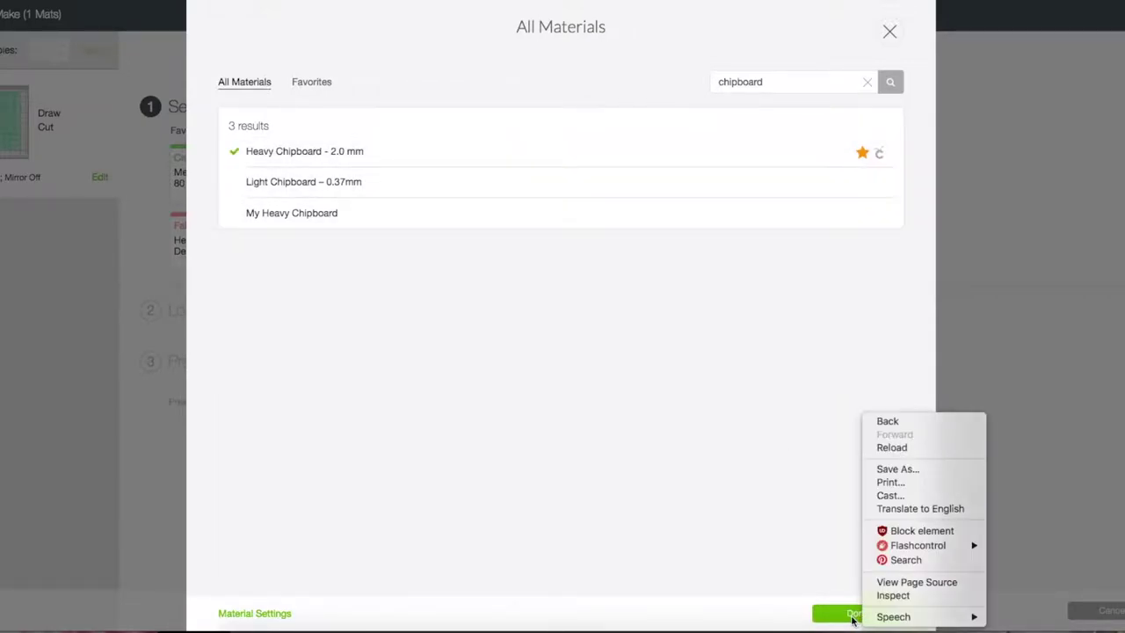
left_click(856, 619)
left_click(857, 615)
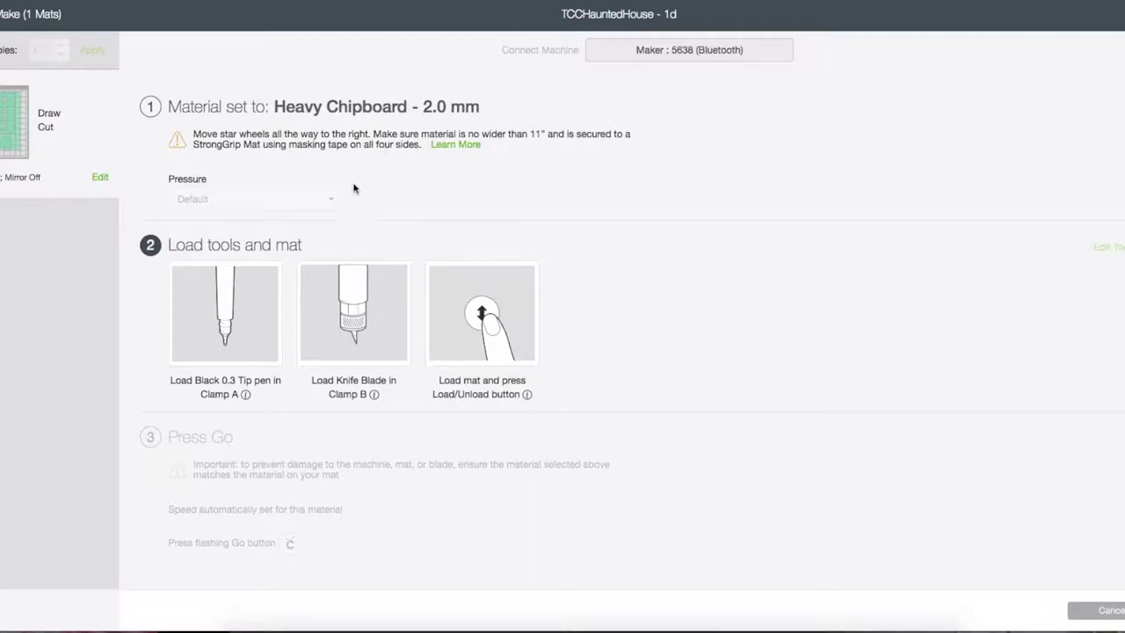
Step: Cancel the pending Heavy Chipboard cut and confirm, returning to the 1d canvas
mouse_move(231, 336)
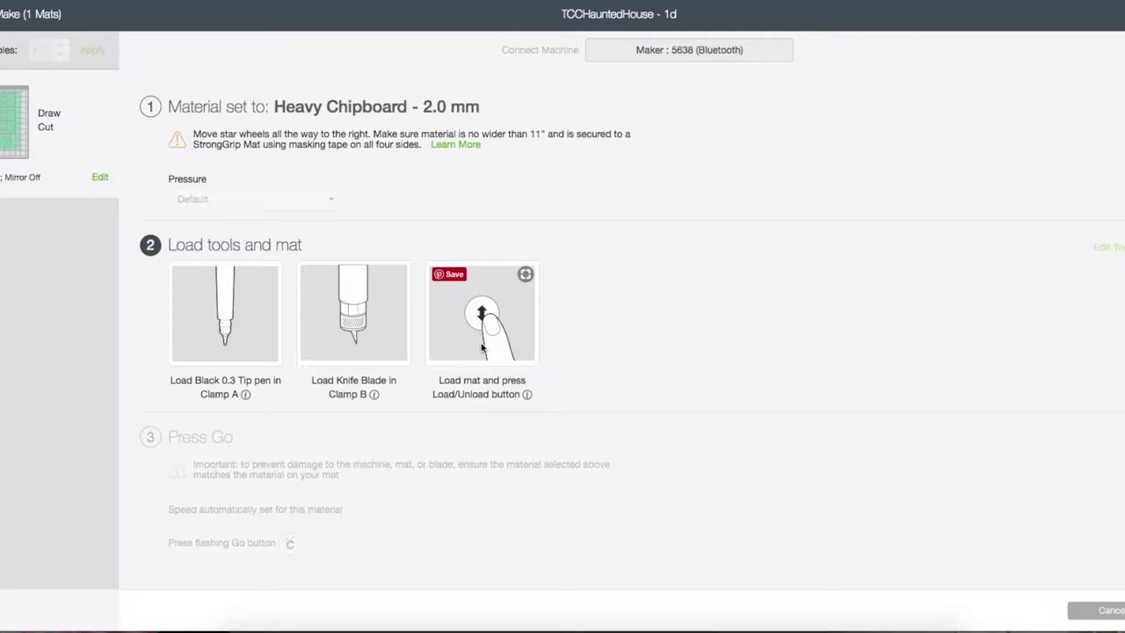
left_click(1112, 615)
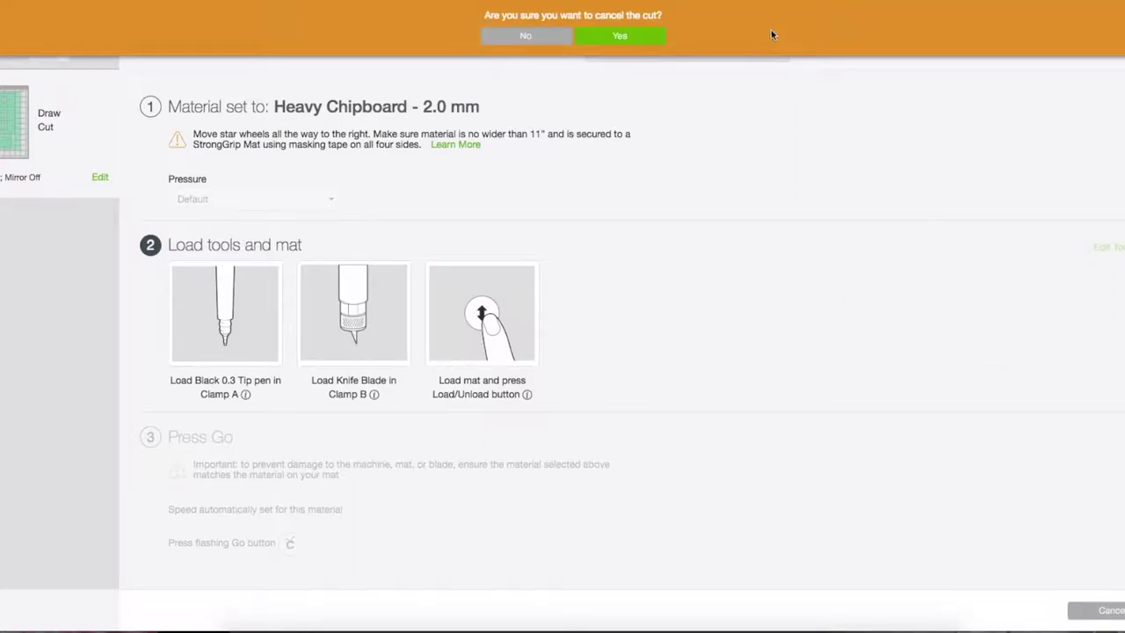
left_click(640, 40)
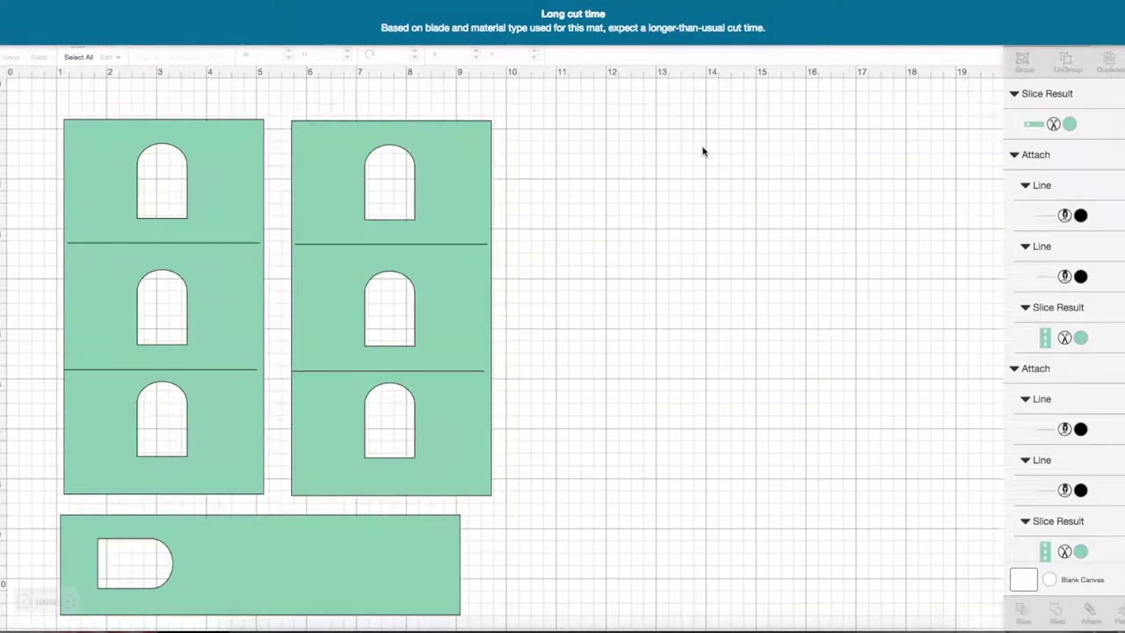
scroll(668, 161, "down", 1)
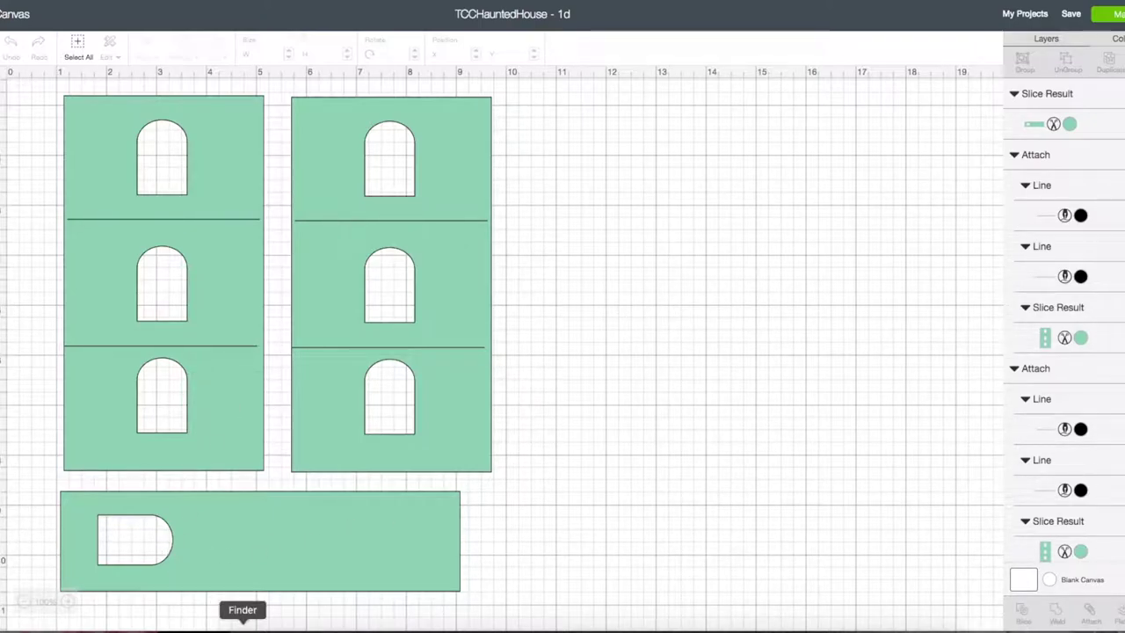
left_click(242, 626)
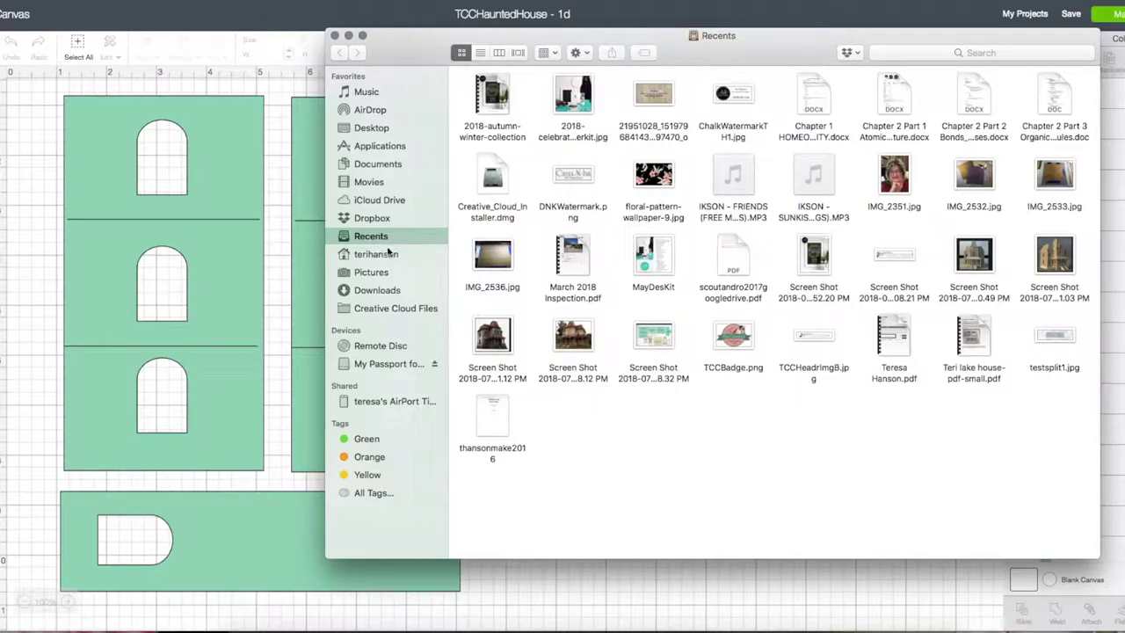
Step: Show the Downloads folder, open IMG_2532.jpg, then select IMG_2533.jpg
left_click(374, 290)
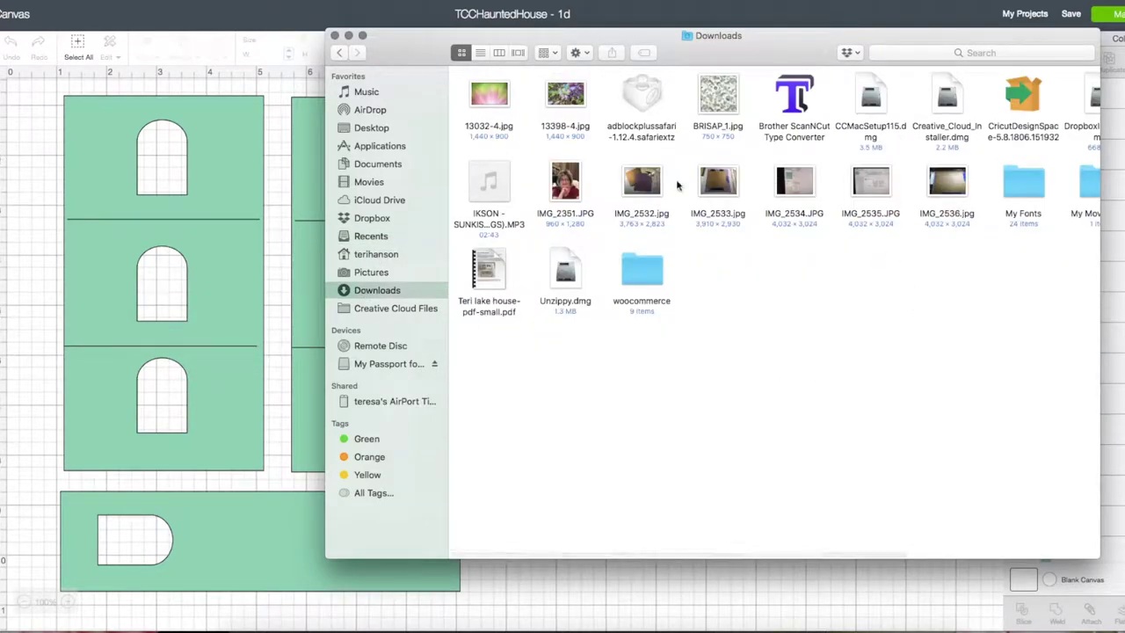
double_click(648, 183)
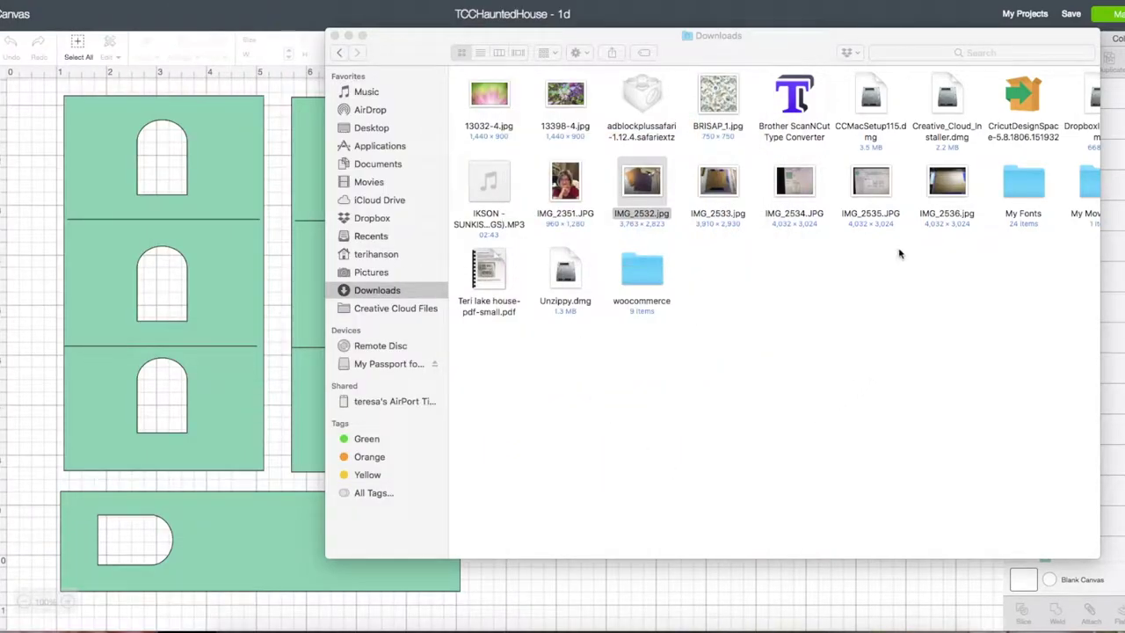
left_click(717, 186)
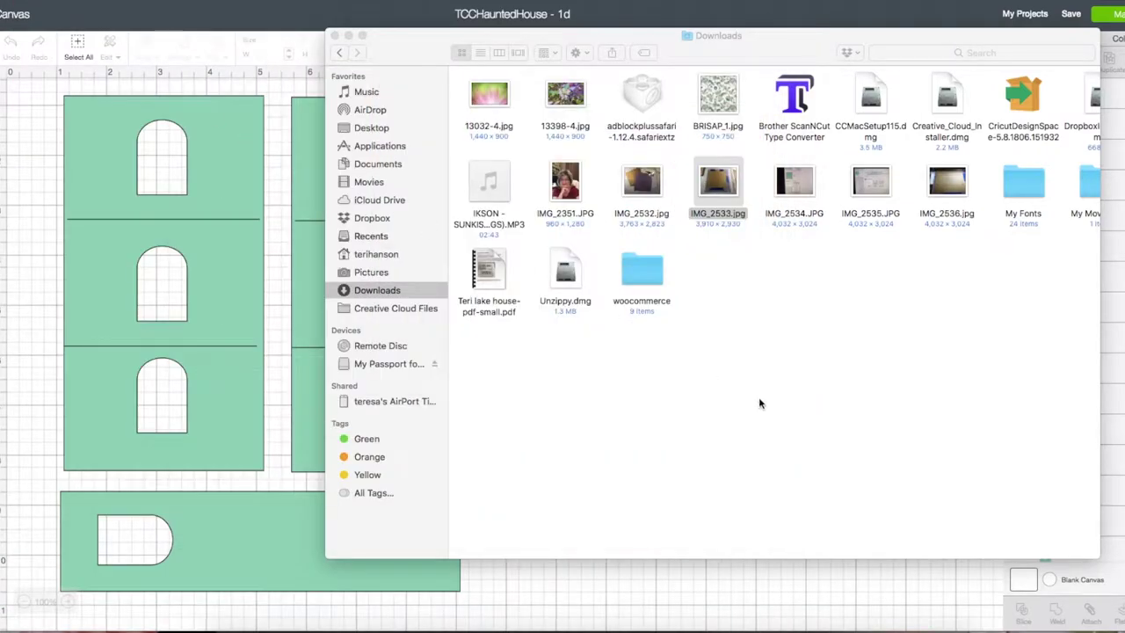
Step: Close the Downloads window and open the TCCHauntedHouse project details in My Projects
left_click(334, 36)
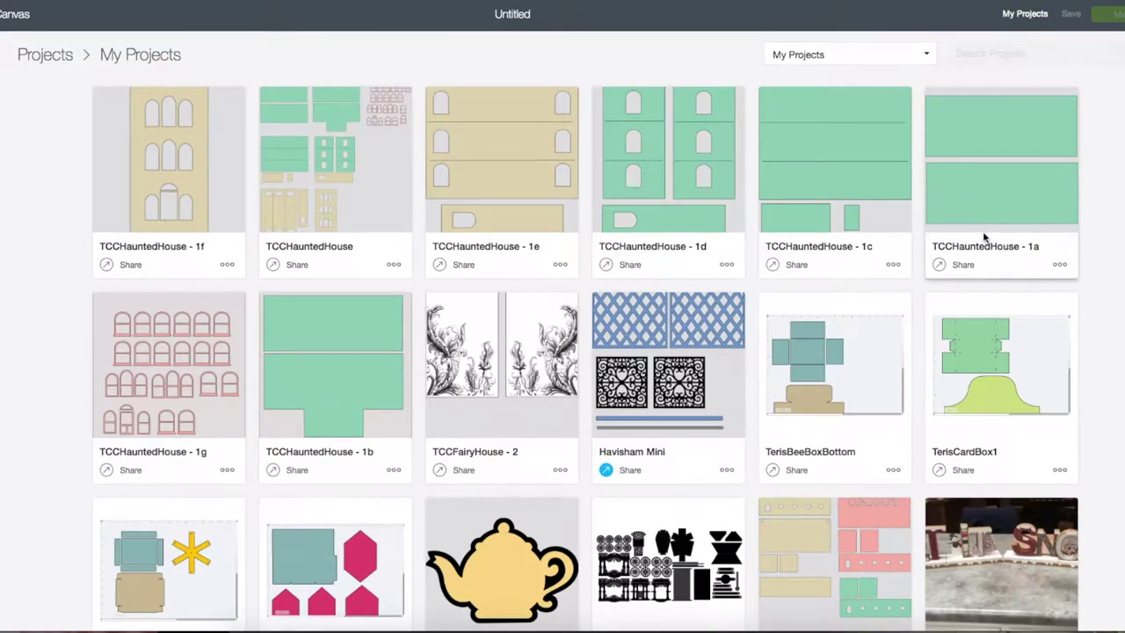
left_click(318, 210)
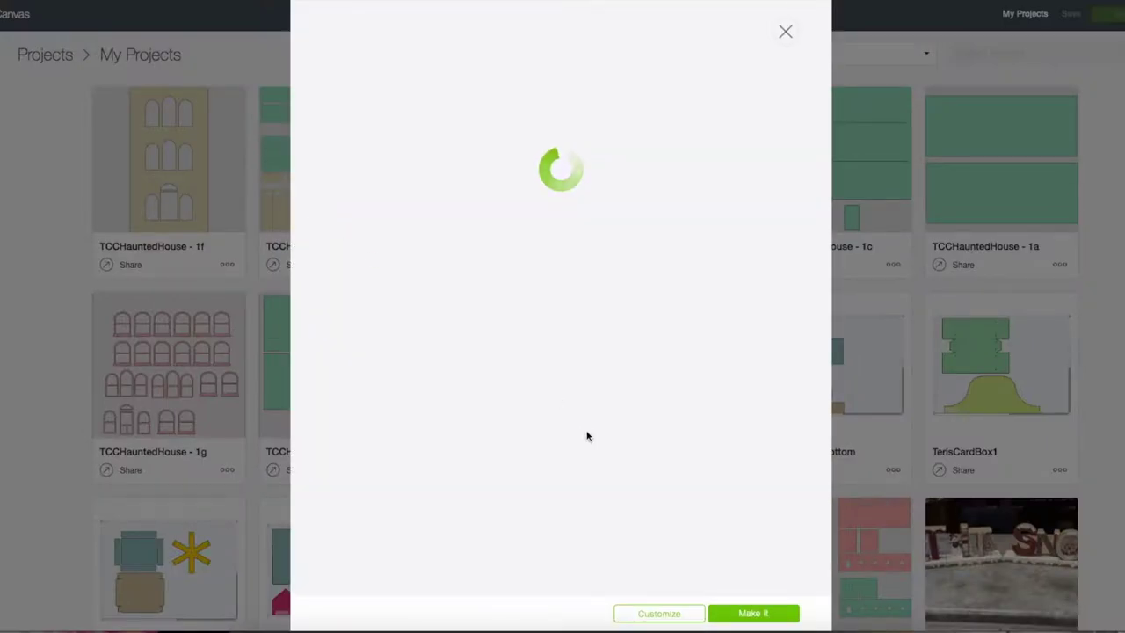
Step: Customize TCCHauntedHouse onto the canvas and zoom out to 75%
left_click(659, 614)
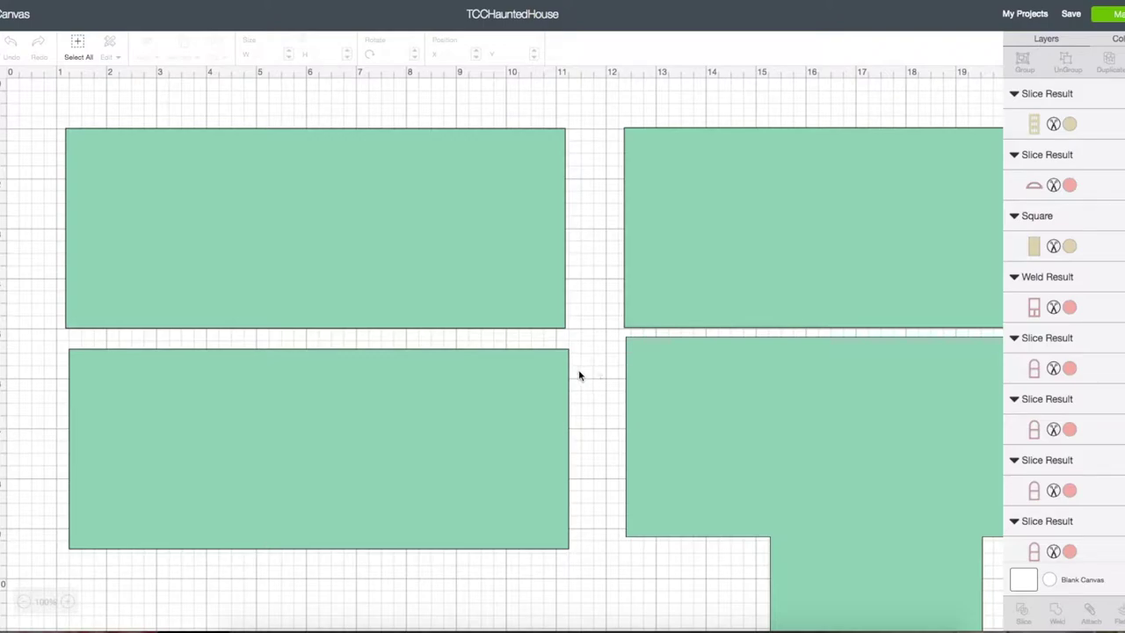
left_click(24, 602)
left_click(23, 602)
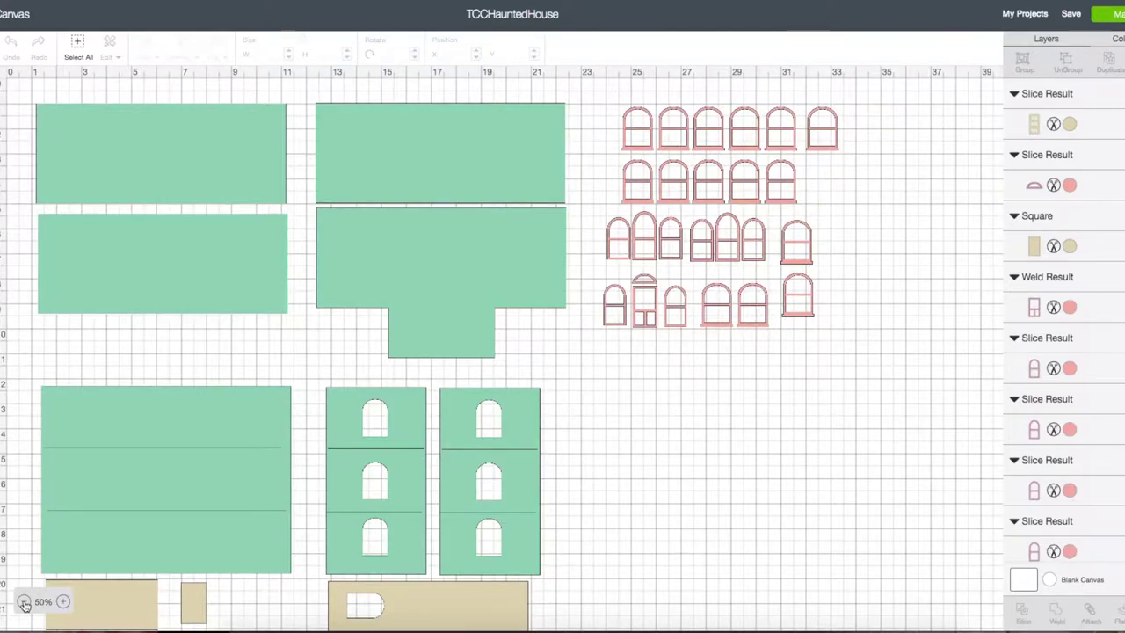
left_click(24, 602)
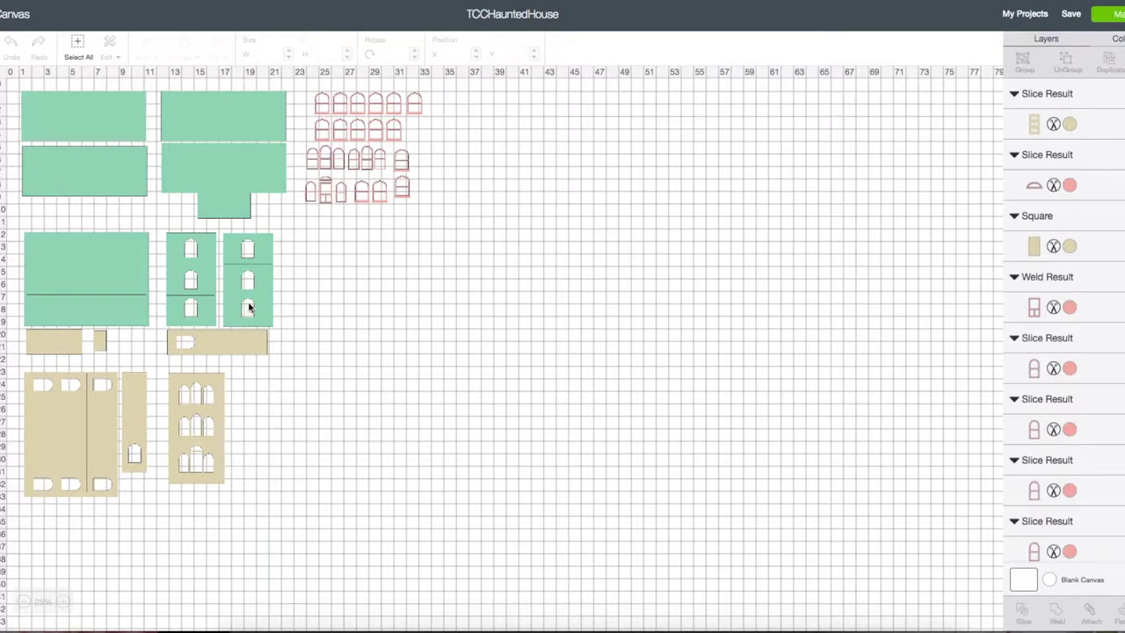
left_click(116, 172)
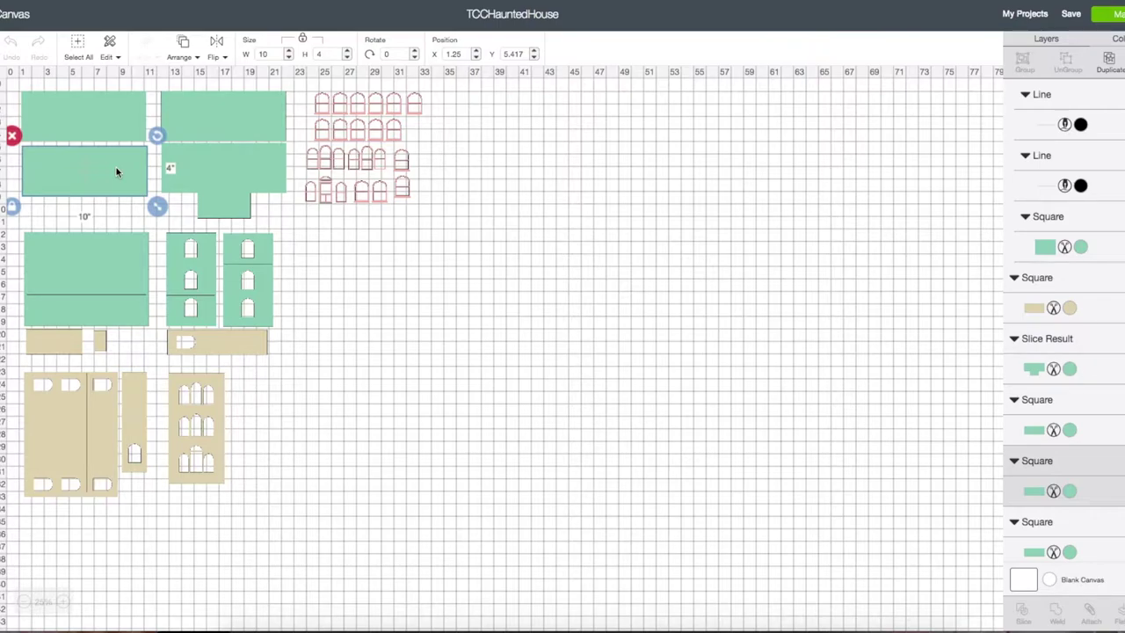
left_click(532, 354)
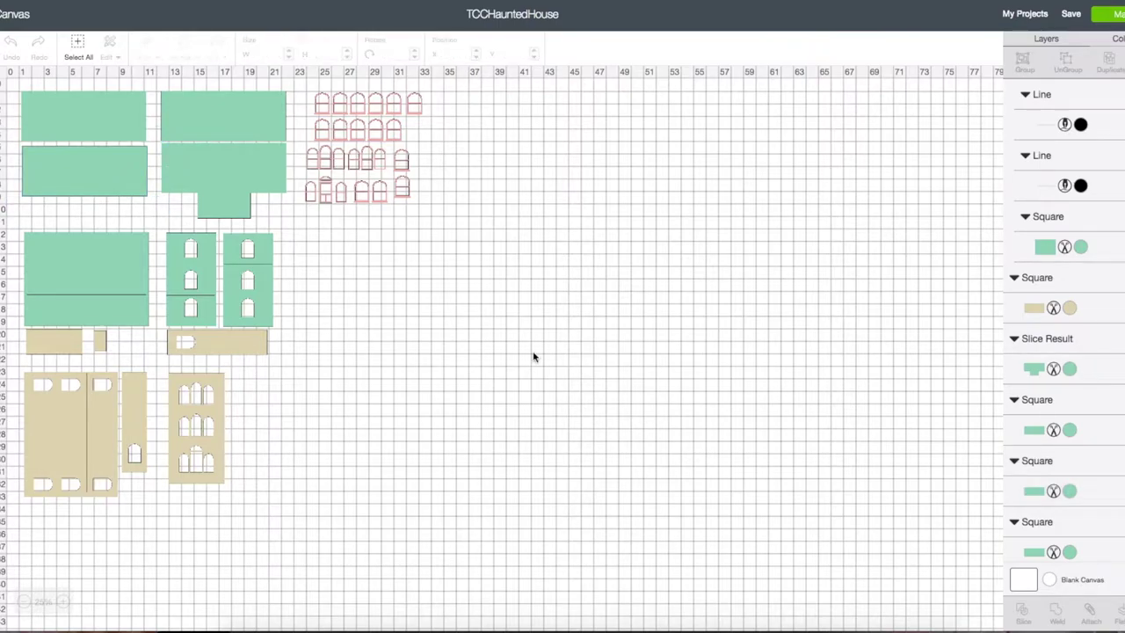
left_click(63, 602)
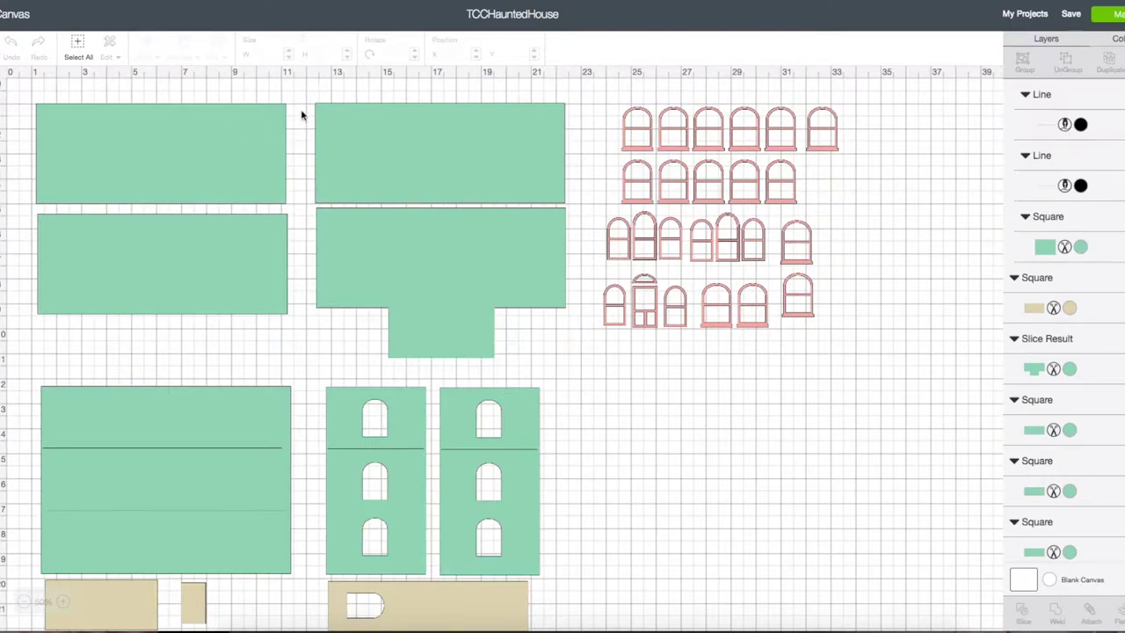
Step: Delete the right-hand panels, pink windows and lower green panel group, keeping two green rectangles
left_click_drag(308, 99, 831, 598)
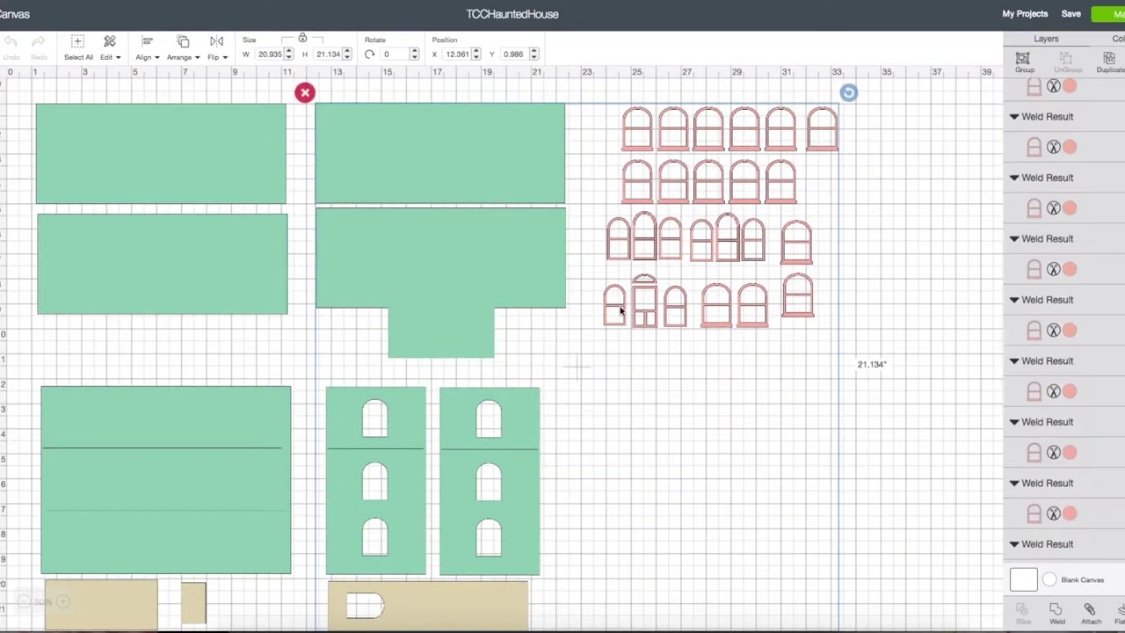
left_click(304, 92)
left_click(62, 426)
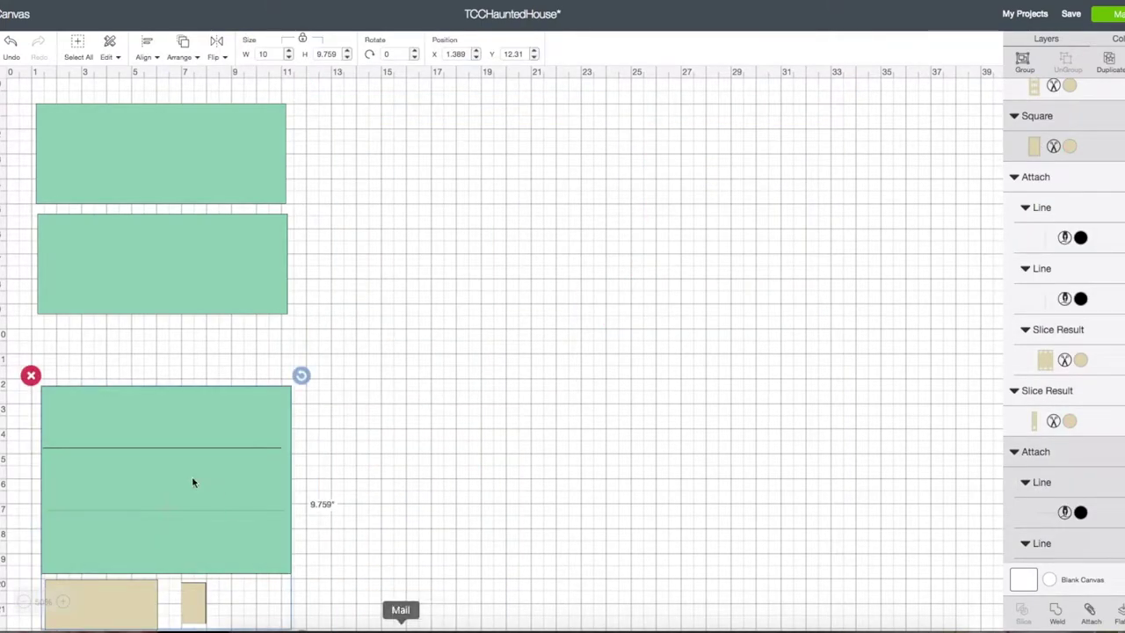
left_click(31, 376)
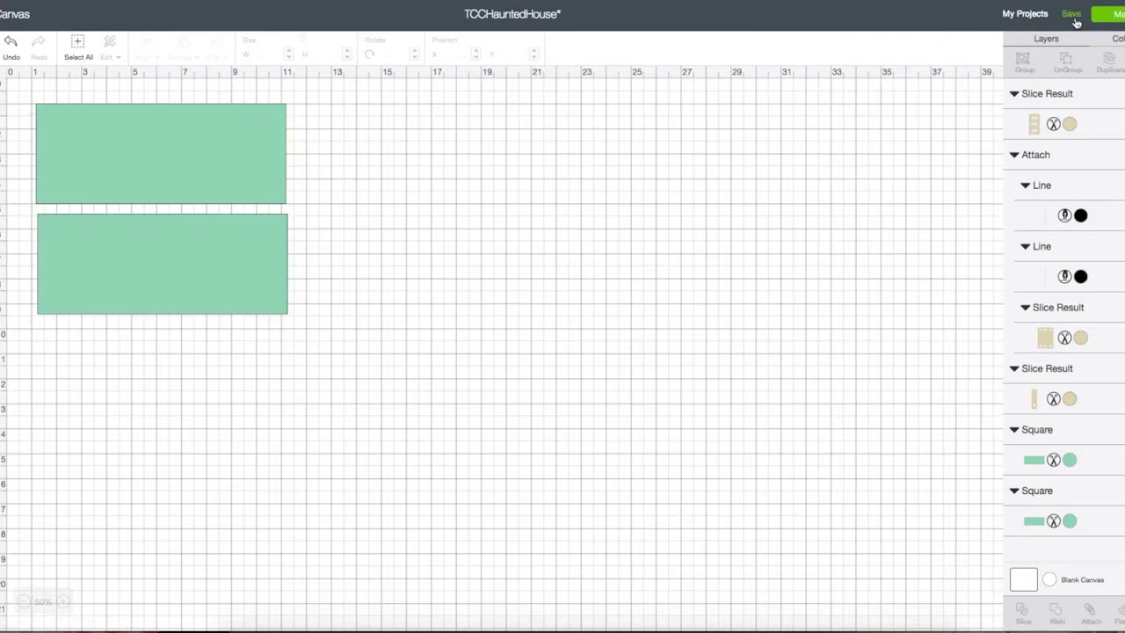
mouse_move(1076, 22)
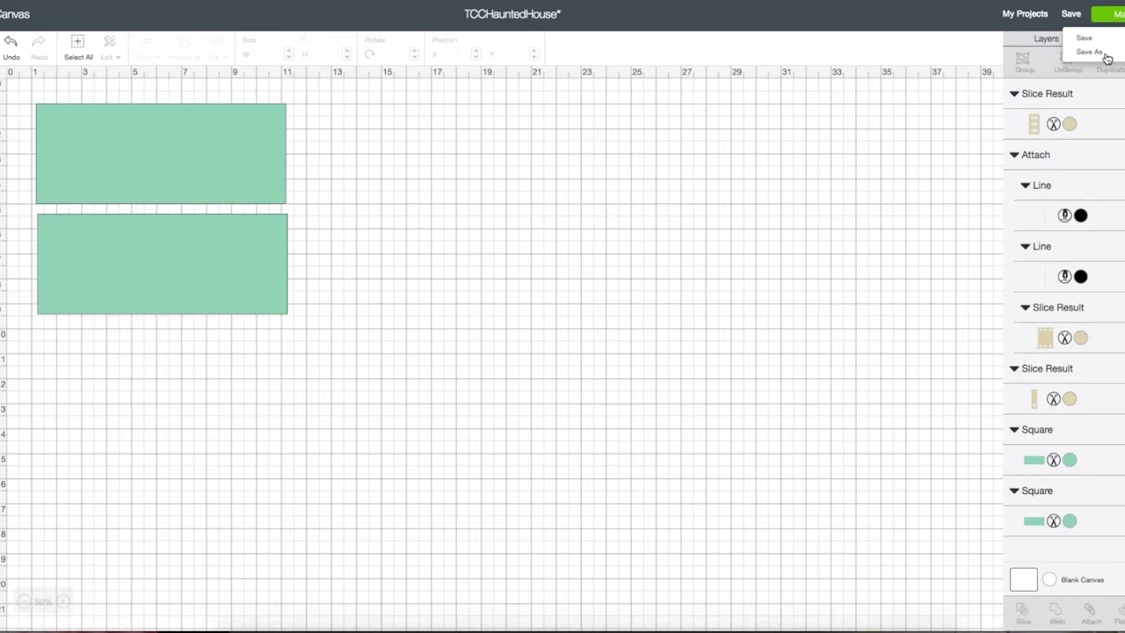
Step: Dismiss the save options and replace the TCCHauntedHouse layout with a new blank Untitled canvas
left_click(627, 184)
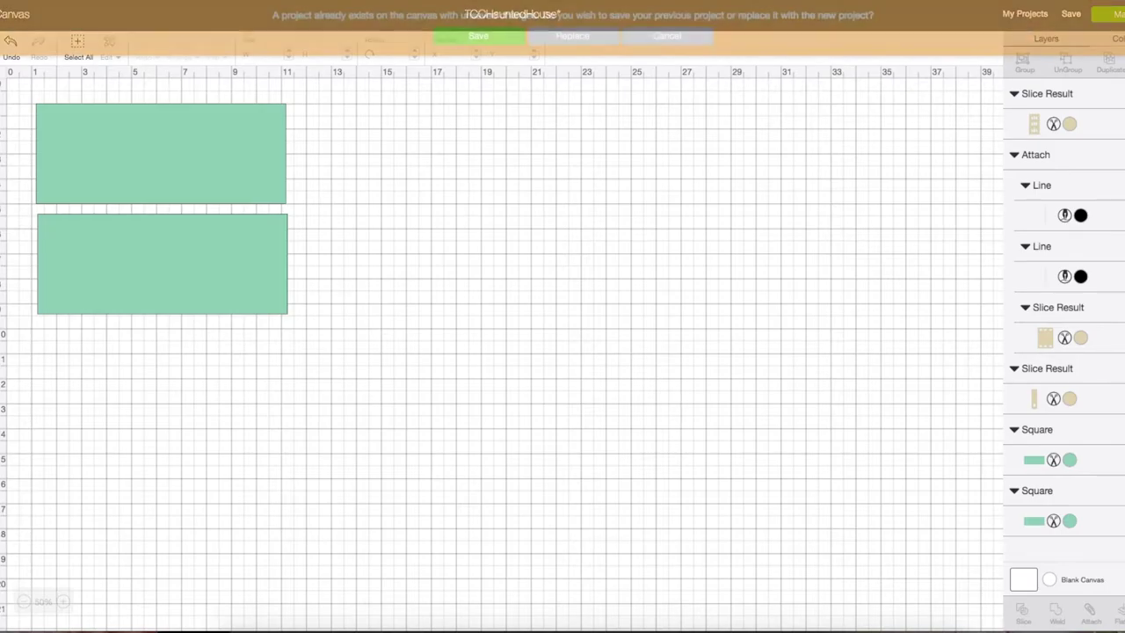
left_click(593, 36)
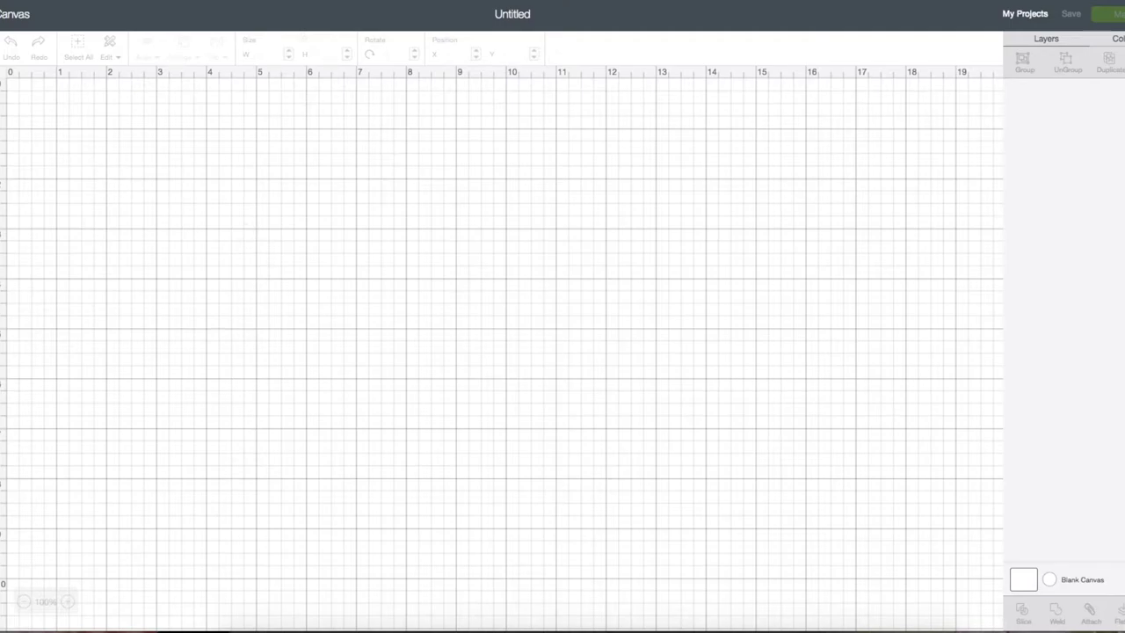
Step: Show My Projects listing the saved TCCHauntedHouse 1a–1g canvases
left_click(1030, 20)
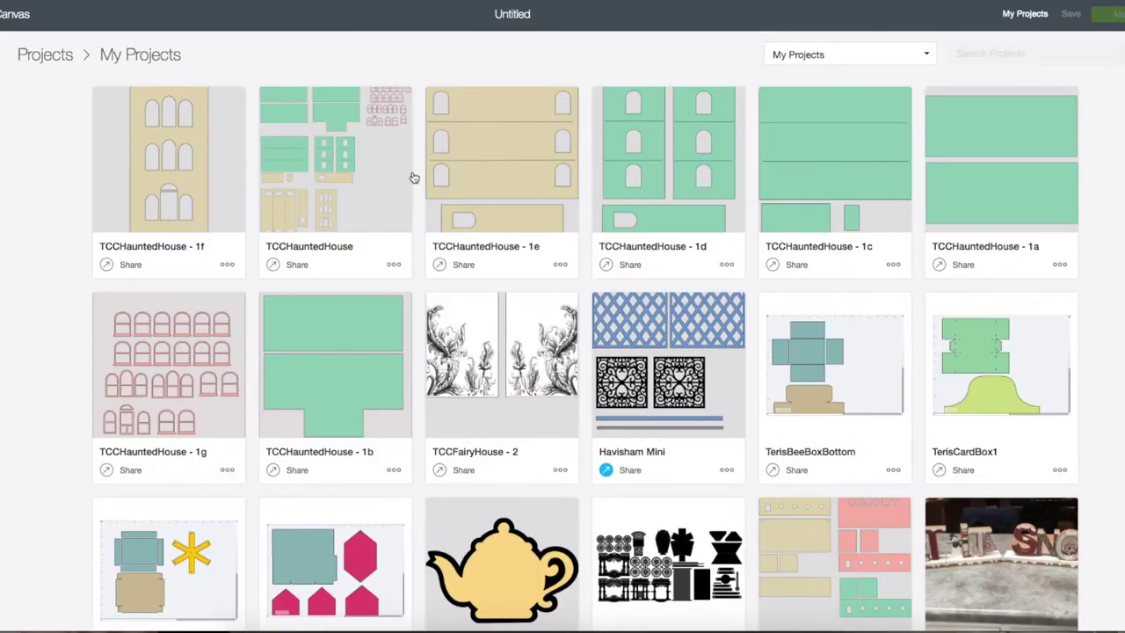